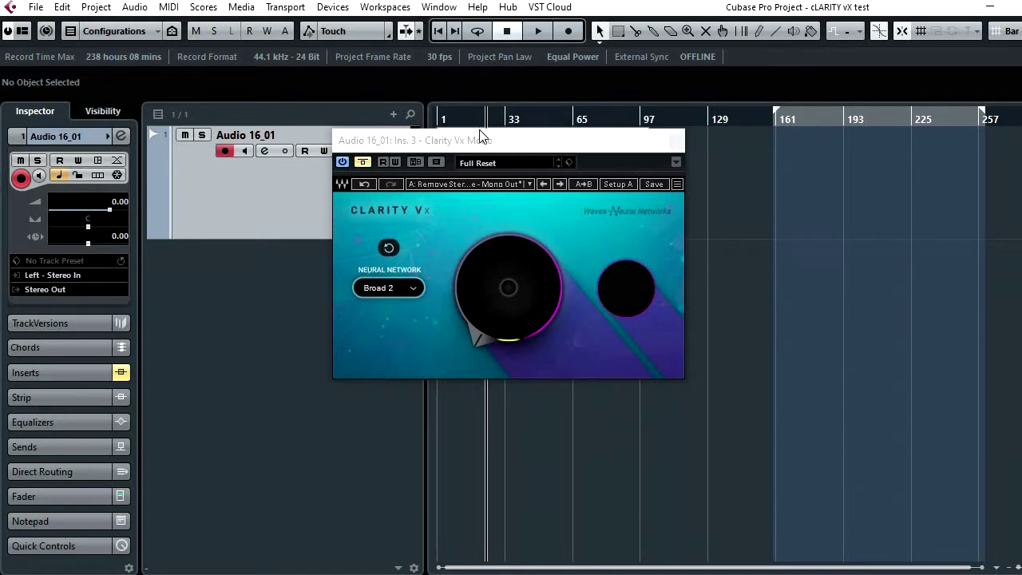
Move Clarity Vx off the waveform, audition the bypassed guide vocal, then activate the plugin.
left_click_drag(483, 140, 605, 277)
scroll(494, 130, "up", 3)
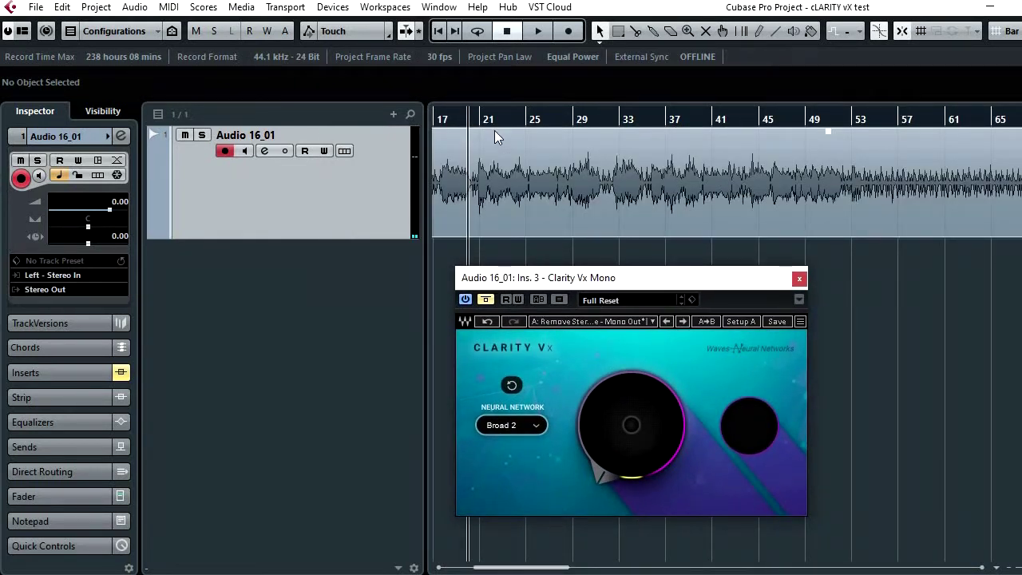
key("space")
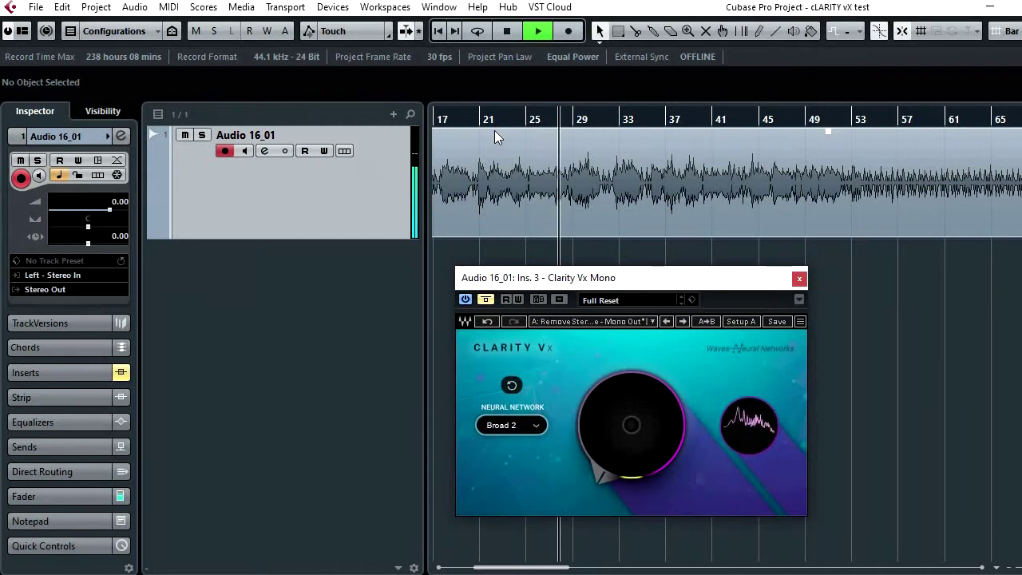
key("space")
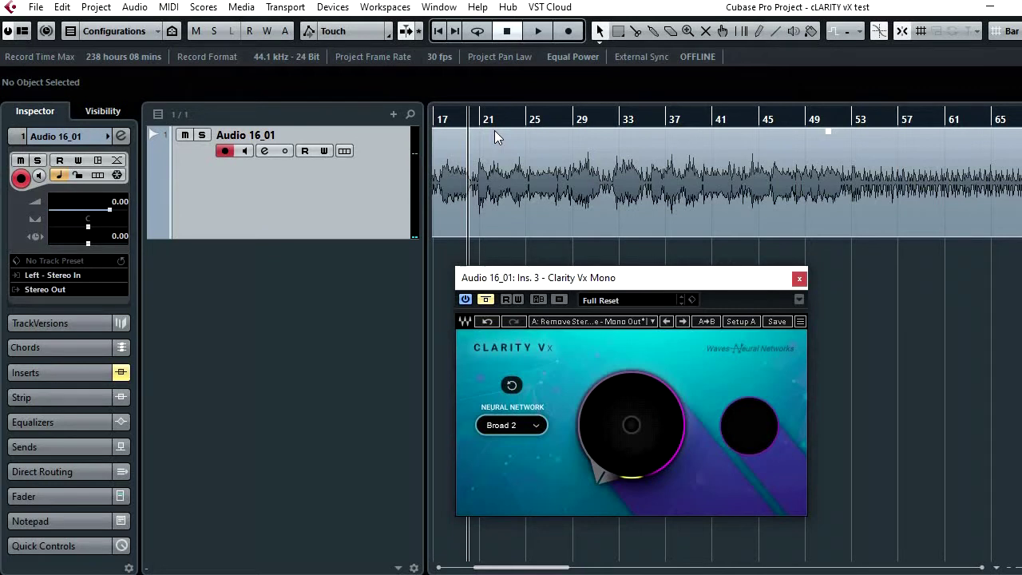
left_click(486, 299)
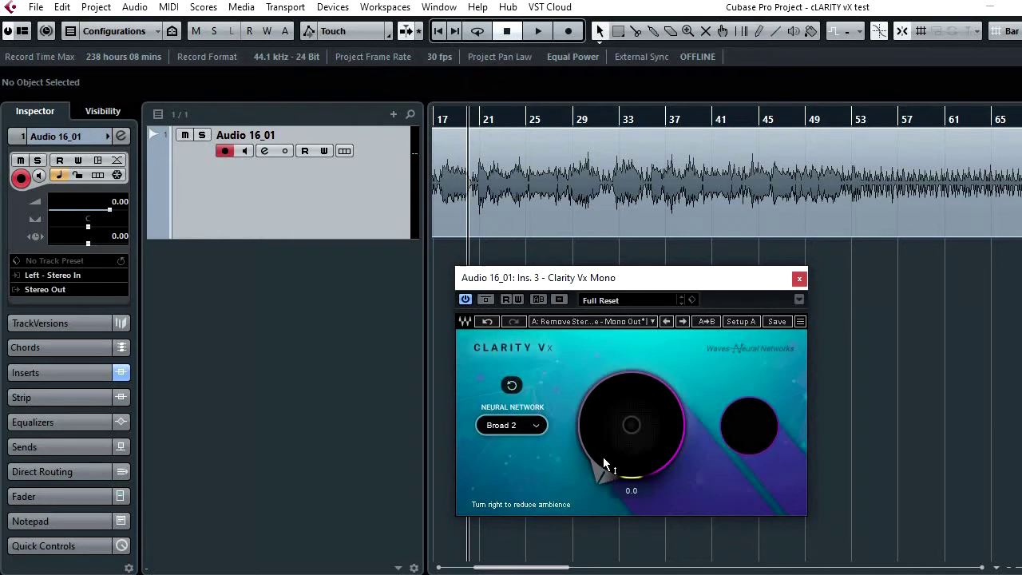
Try Clarity Vx ambience reduction around 39, then return it to 0 with Broad 2 kept.
left_click_drag(606, 467, 670, 376)
scroll(523, 427, "up", 1)
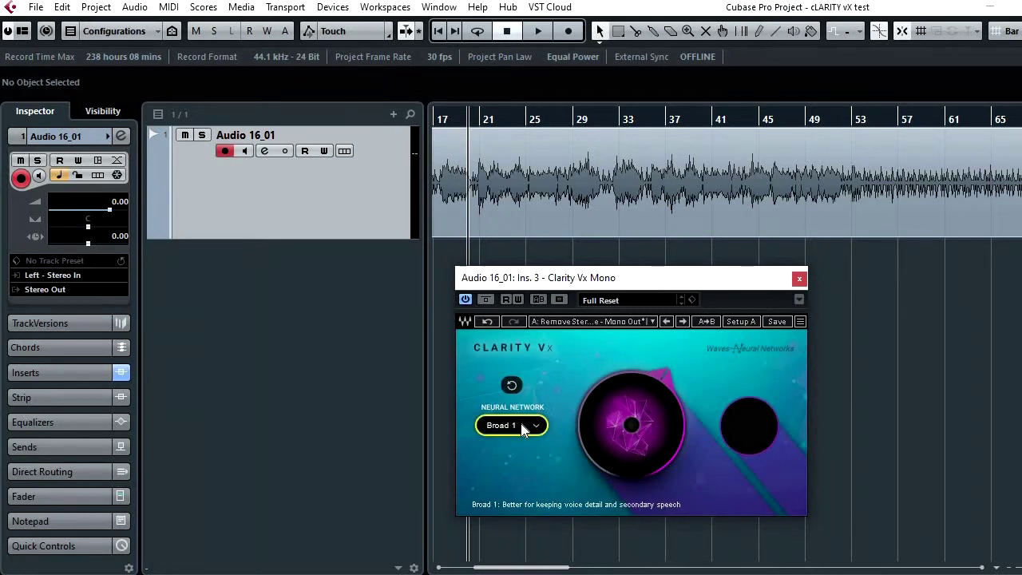
scroll(523, 428, "down", 1)
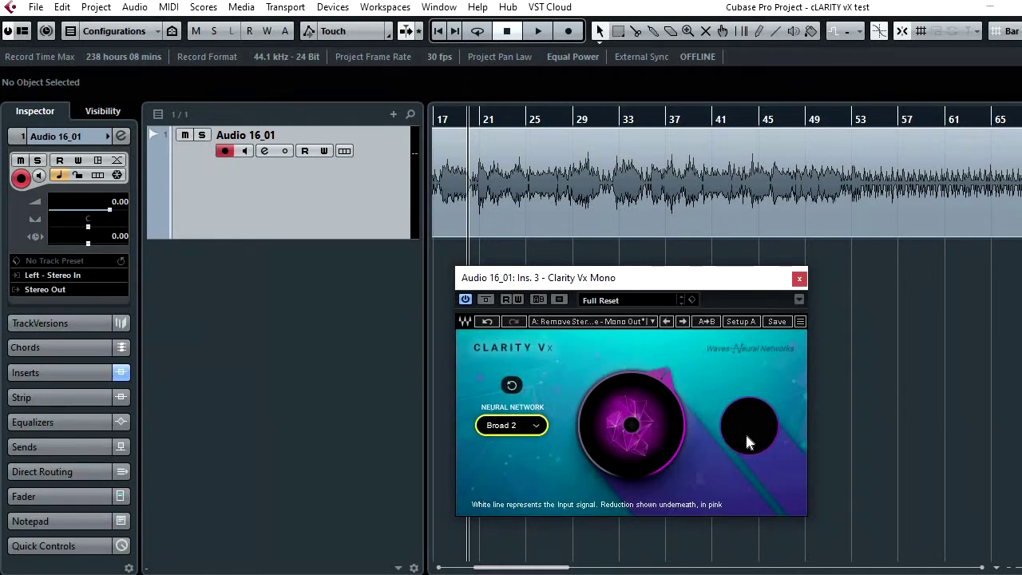
left_click(642, 467)
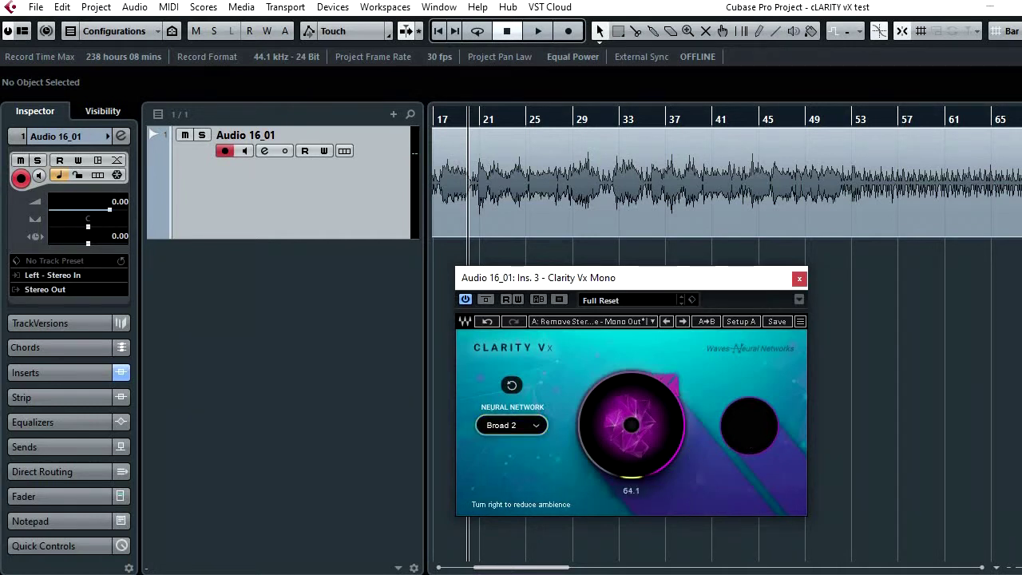
left_click_drag(642, 467, 642, 460)
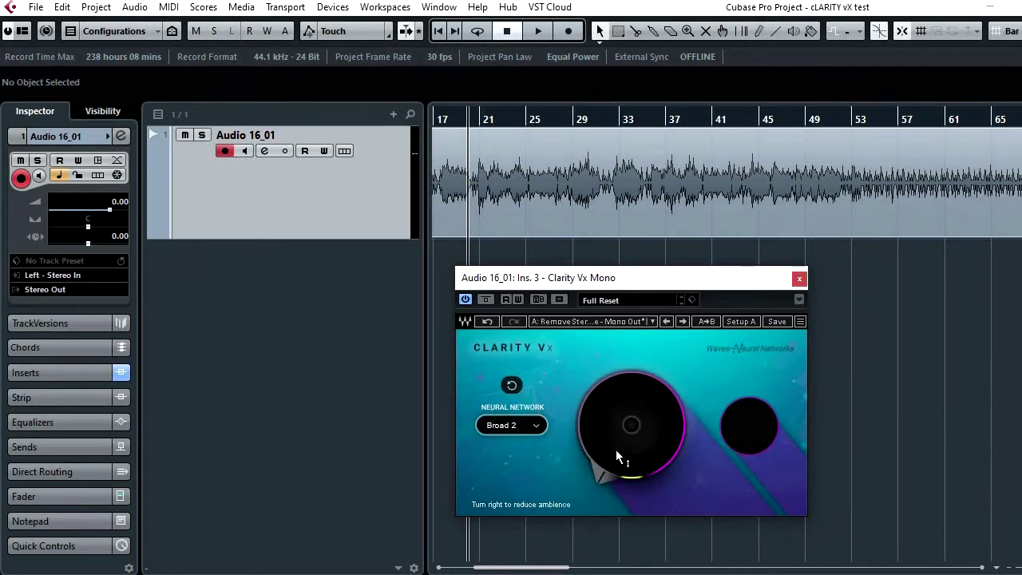
mouse_move(616, 454)
While playing the vocal, raise ambience reduction past 48.6 and 83.4, settling at about 64.5.
key("space")
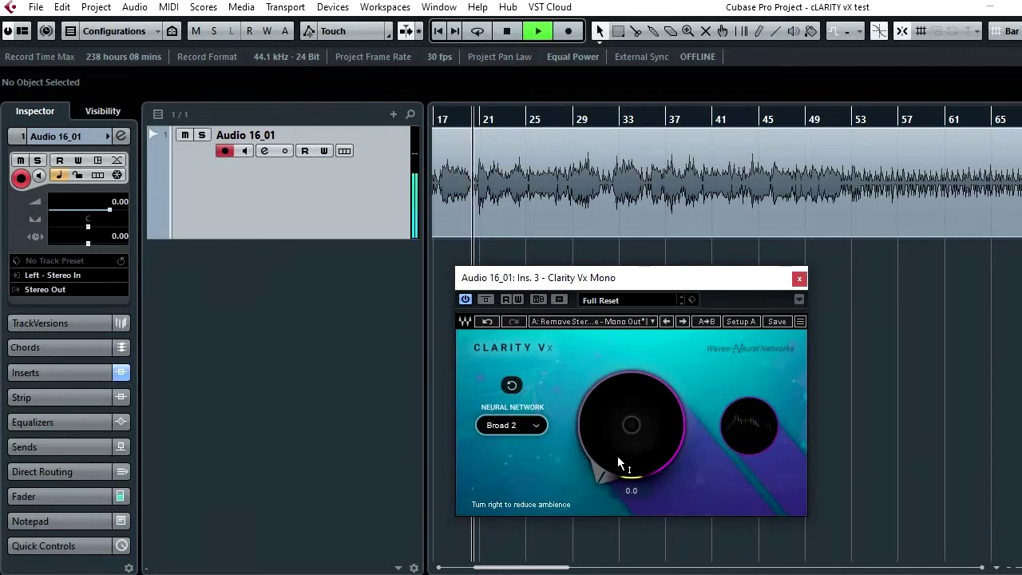
left_click_drag(621, 463, 622, 416)
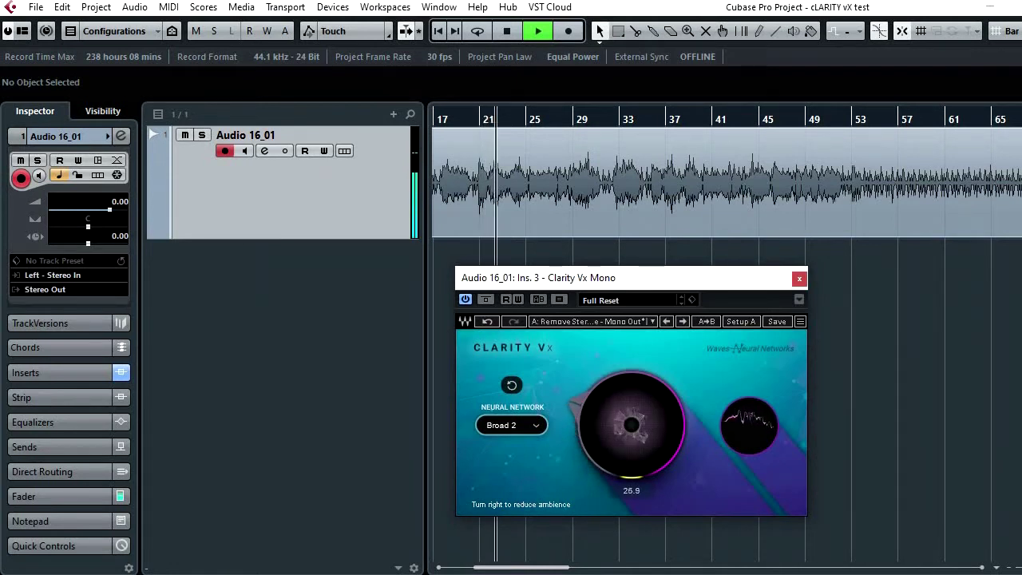
mouse_move(620, 460)
left_mouse_down()
mouse_move(619, 394)
mouse_move(623, 472)
mouse_move(631, 376)
mouse_move(621, 454)
left_mouse_up()
key("space")
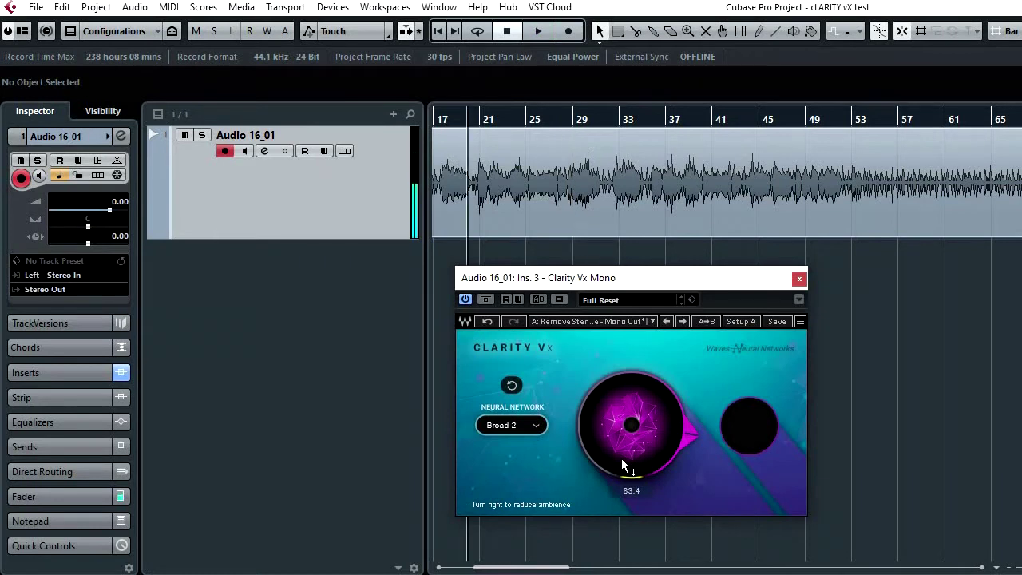
left_click_drag(621, 458, 617, 403)
key("space")
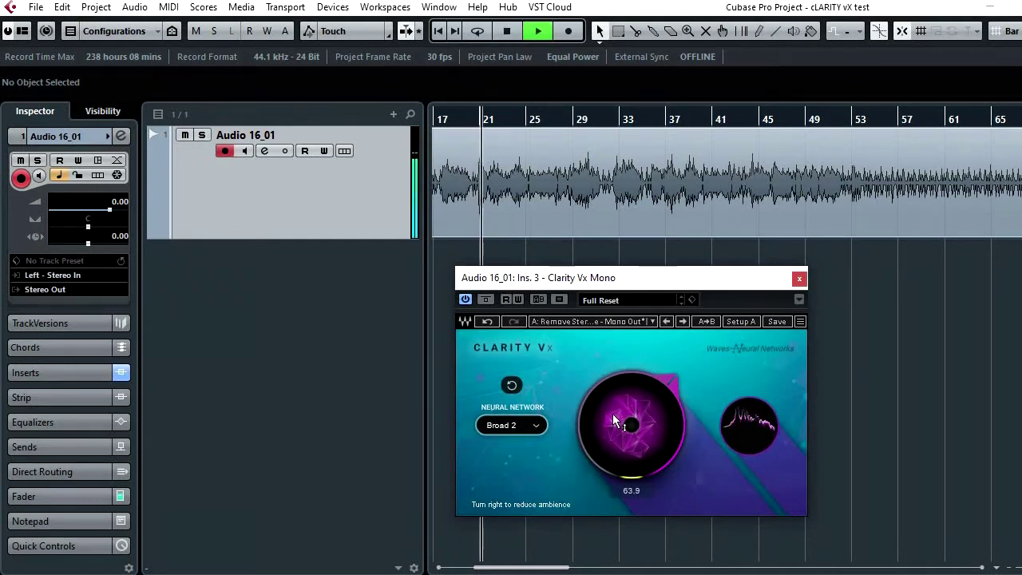
mouse_move(612, 413)
left_mouse_down()
mouse_move(612, 404)
mouse_move(612, 412)
left_mouse_up()
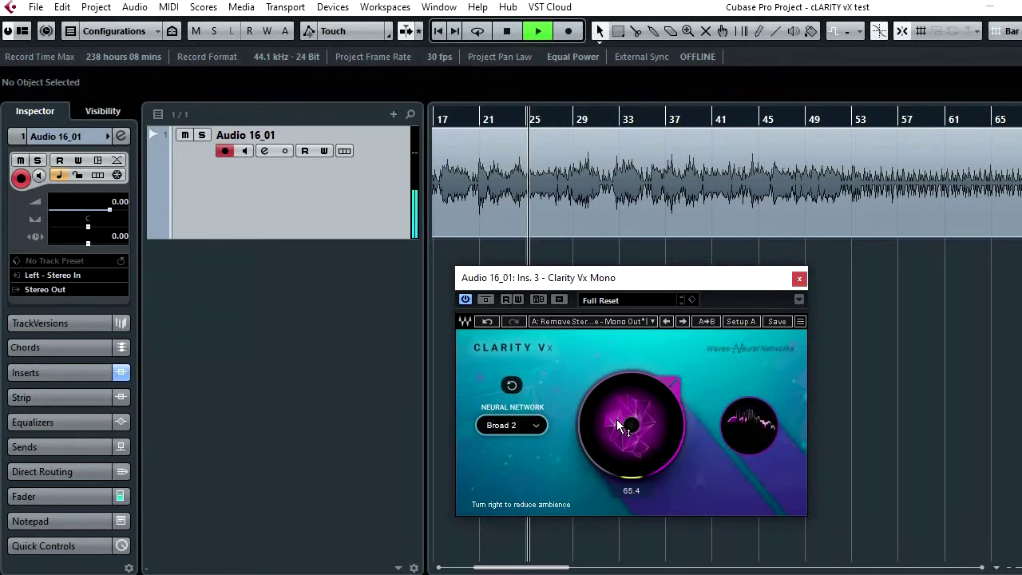
left_click_drag(617, 423, 617, 427)
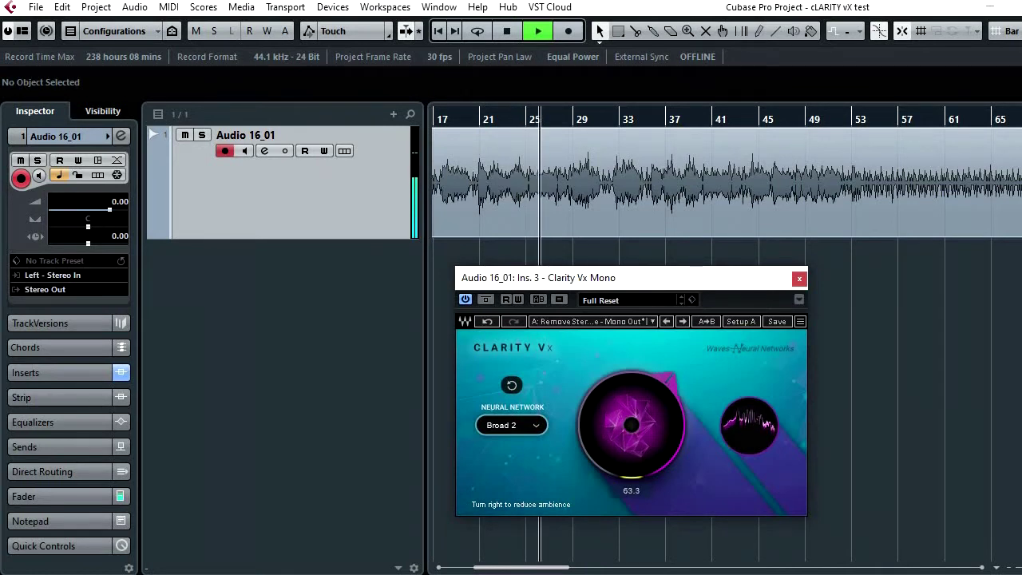
left_click(514, 35)
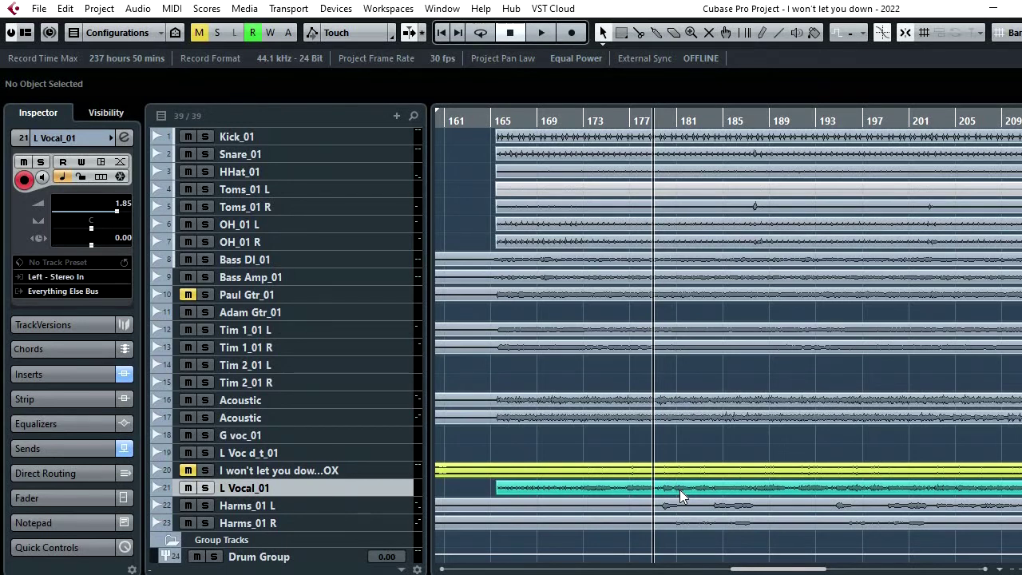
Play the 'I won't let you down - 2022' mix with the original L Vocal_01, zoomed out.
scroll(695, 487, "up", 5)
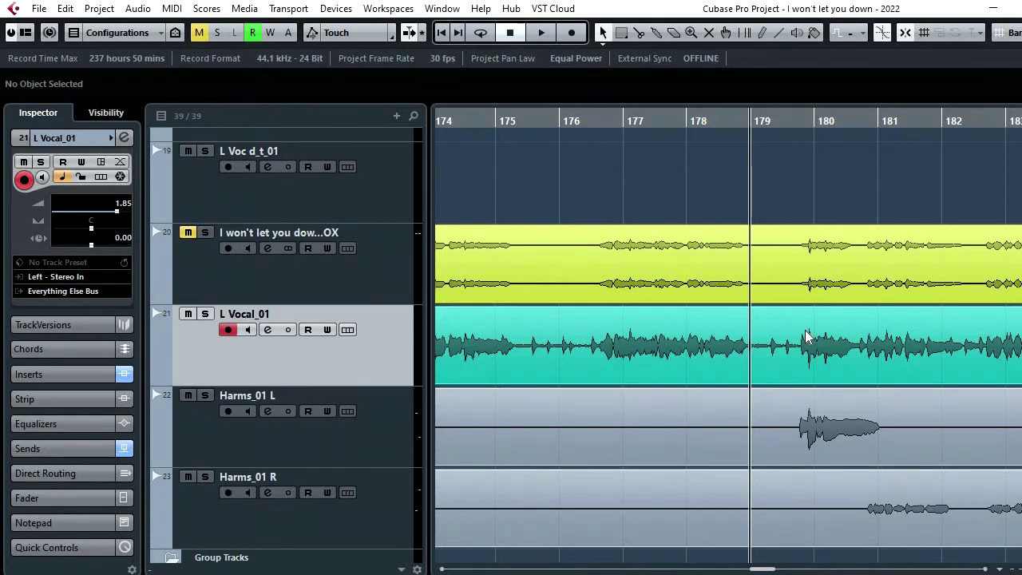
key("space")
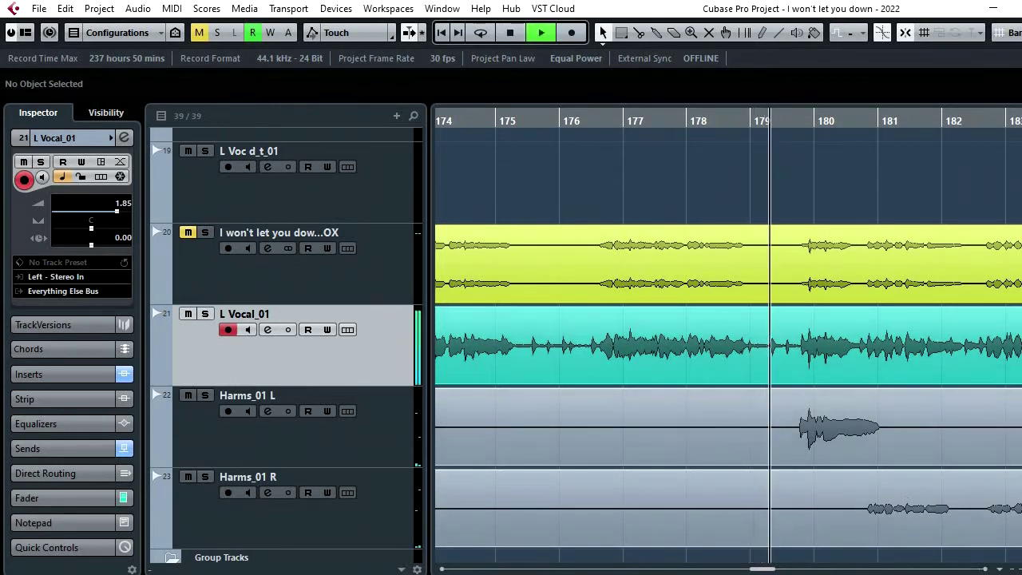
key("g")
key("g")
key("g")
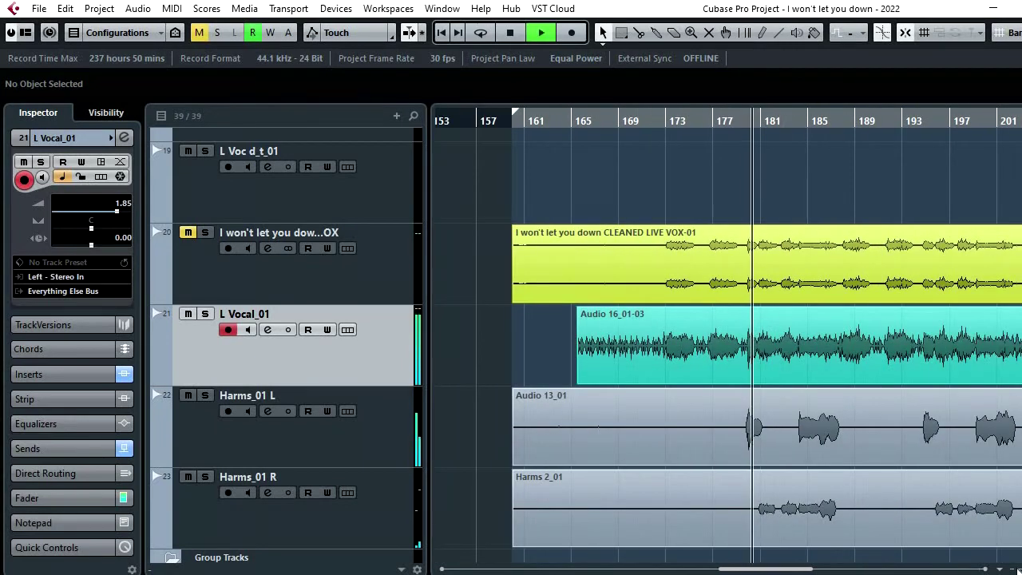
scroll(811, 449, "right", 5)
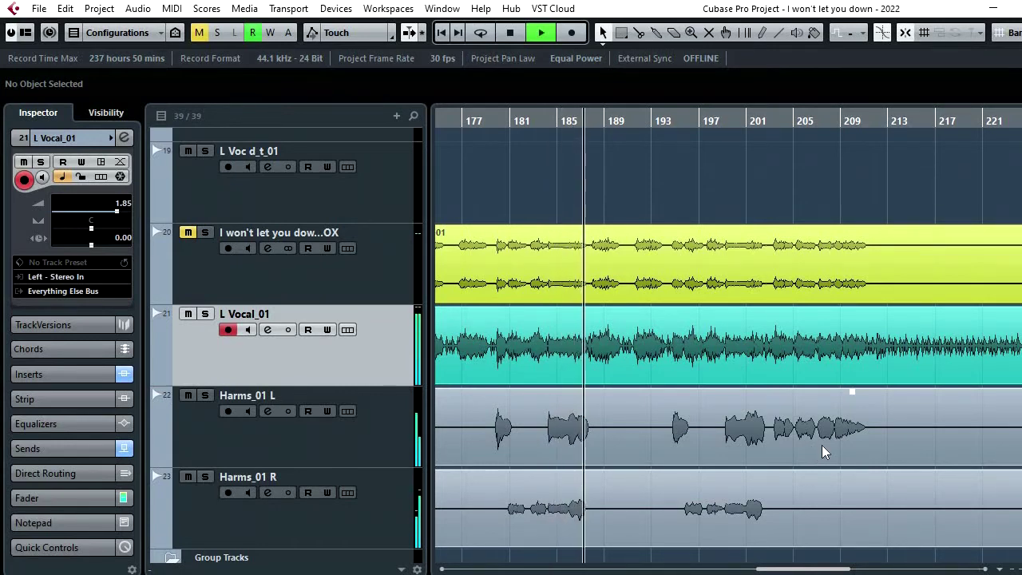
key("space")
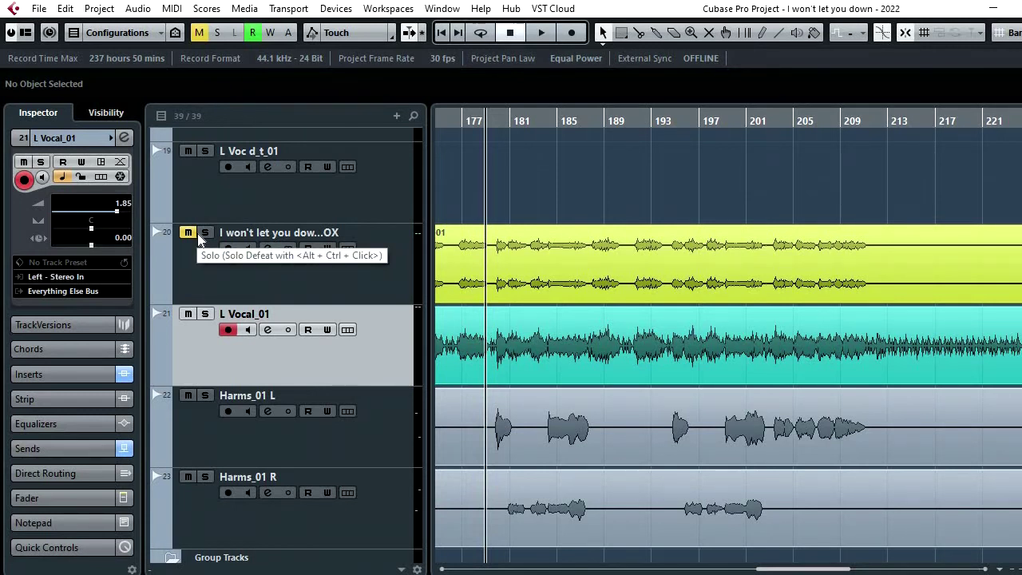
Unmute cleaned track 20, mute L Vocal_01, play the mix, then solo L Vocal_01.
left_click(191, 232)
left_click(187, 314)
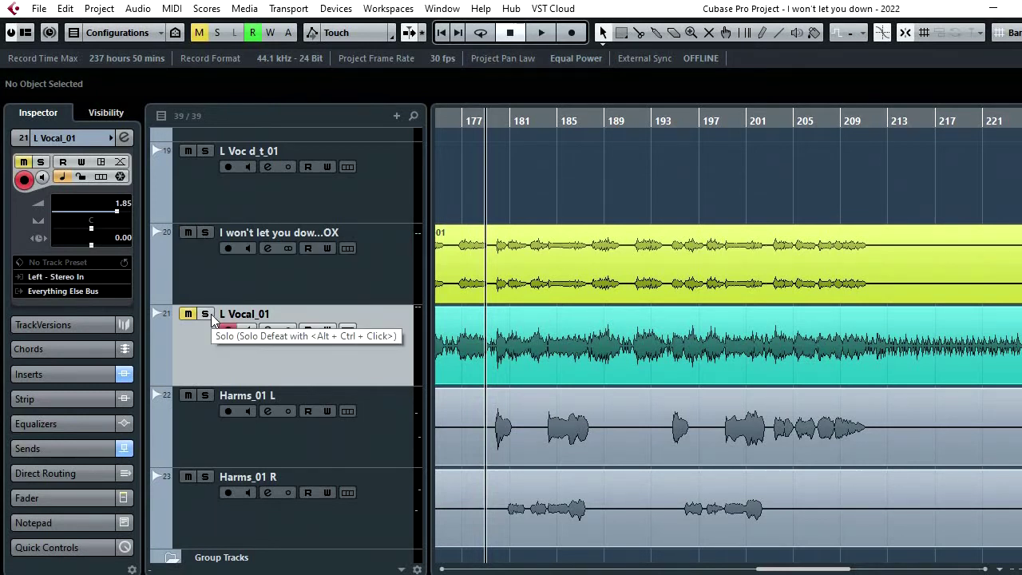
key("space")
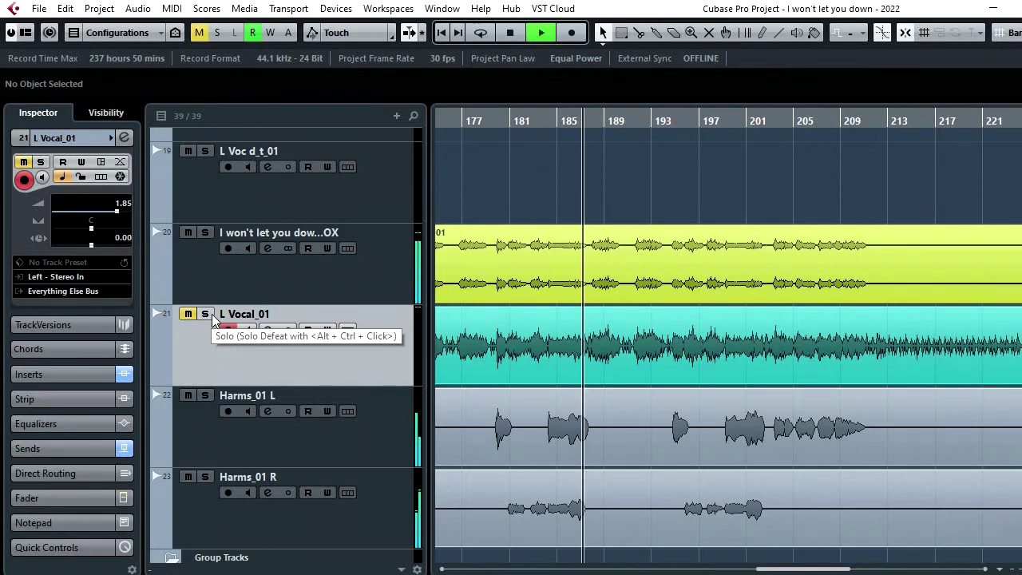
key("space")
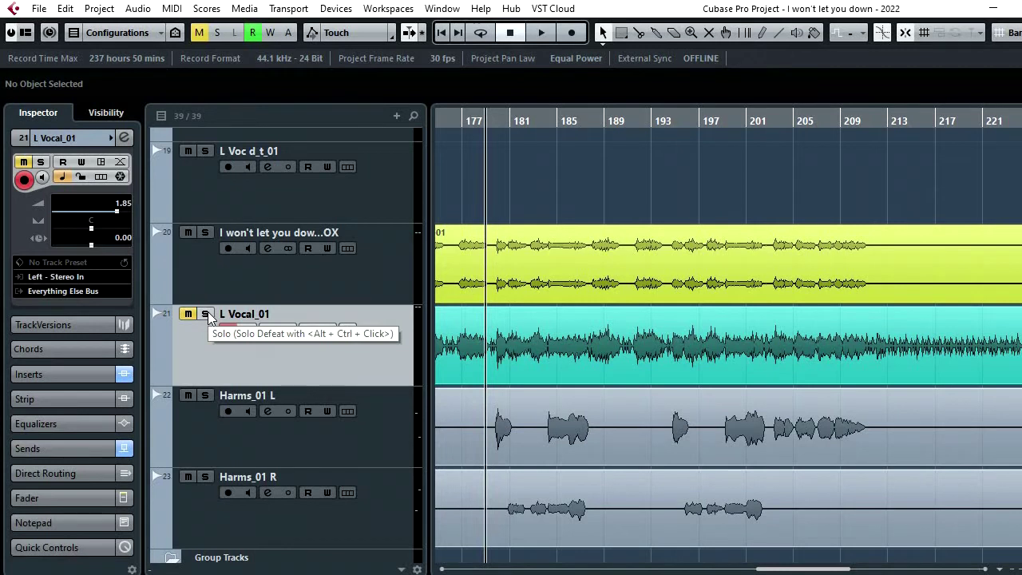
left_click(206, 314)
Hear the original L Vocal_01 soloed, then solo track 20 and hear the cleaned vocal.
key("space")
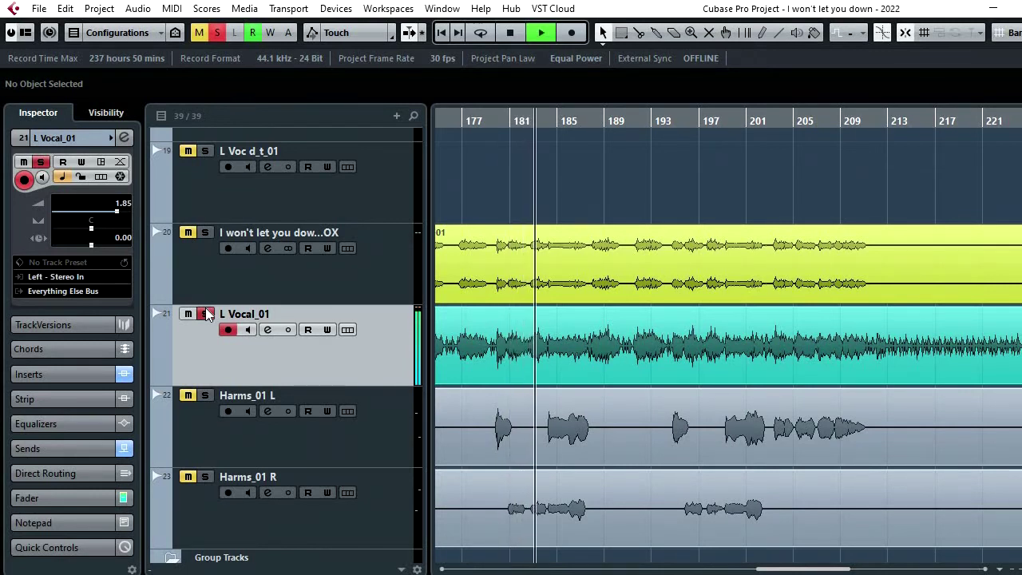
key("space")
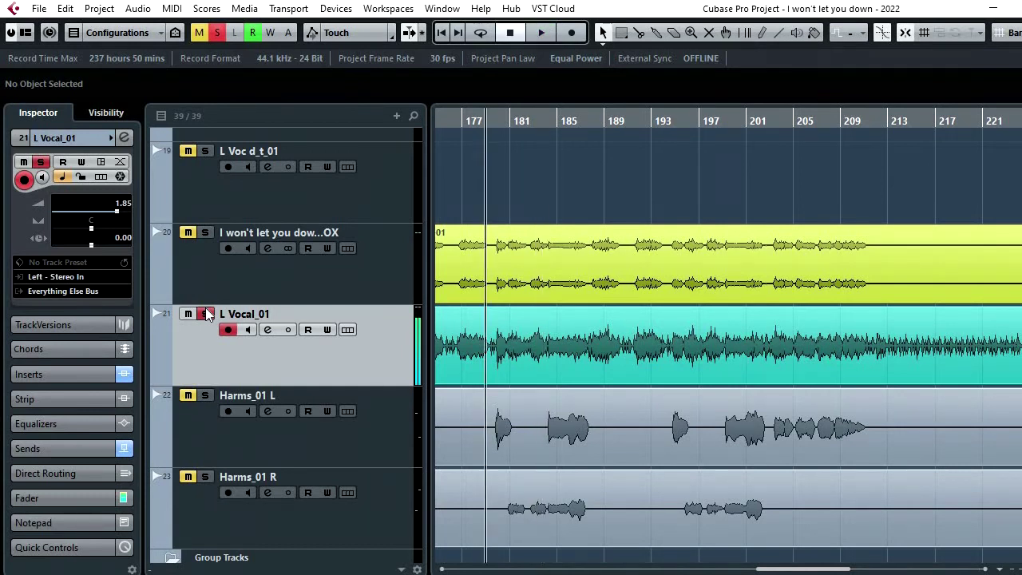
left_click(204, 232, "ctrl")
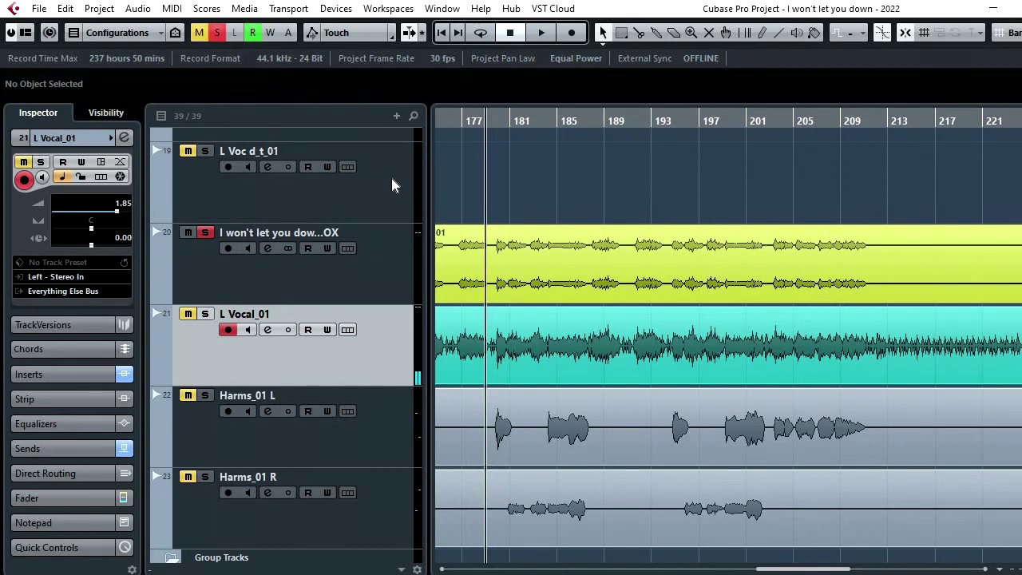
key("space")
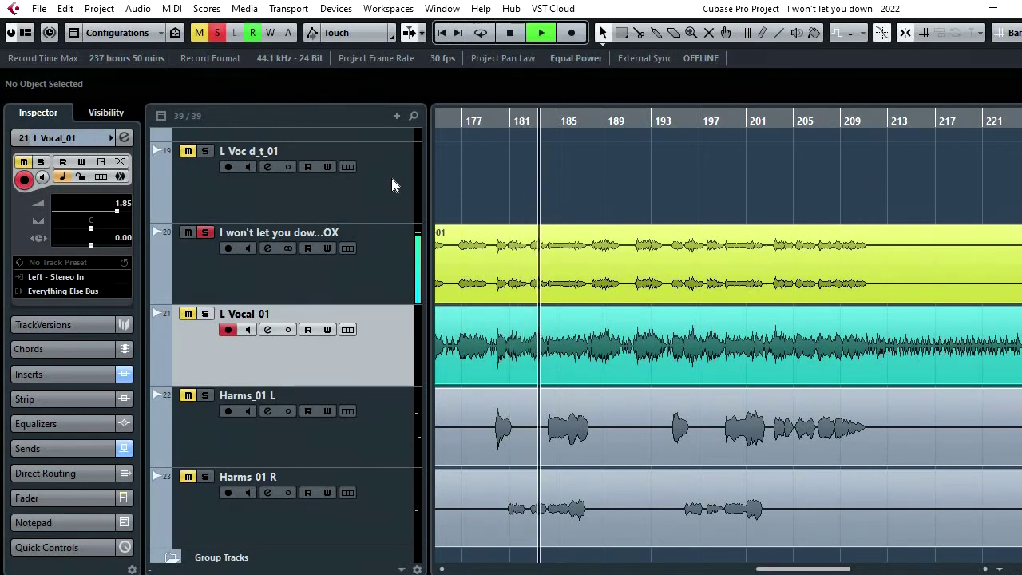
key("space")
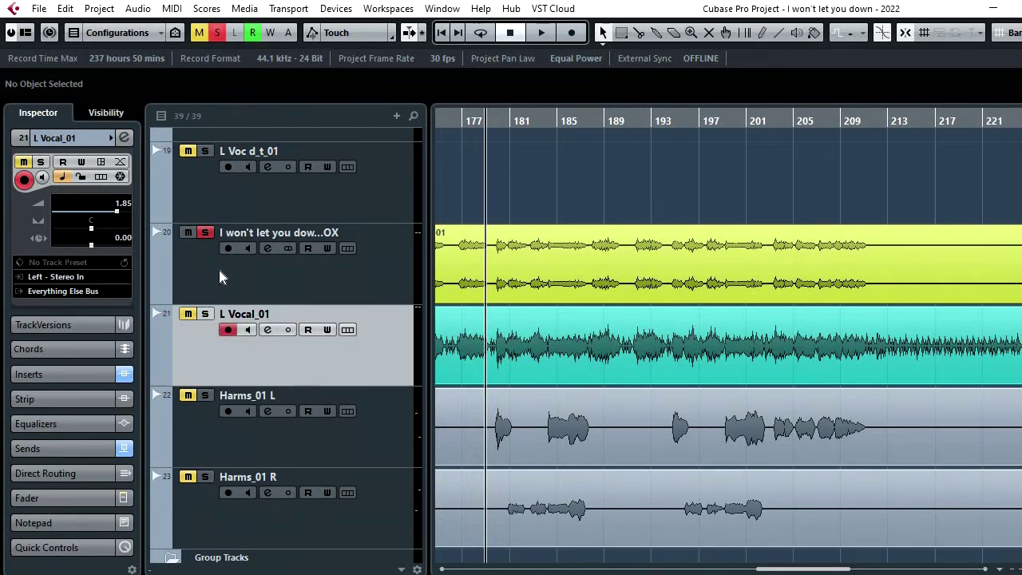
Unsolo track 20 and play the full mix with the cleaned vocal to about bar 187.
left_click(209, 234)
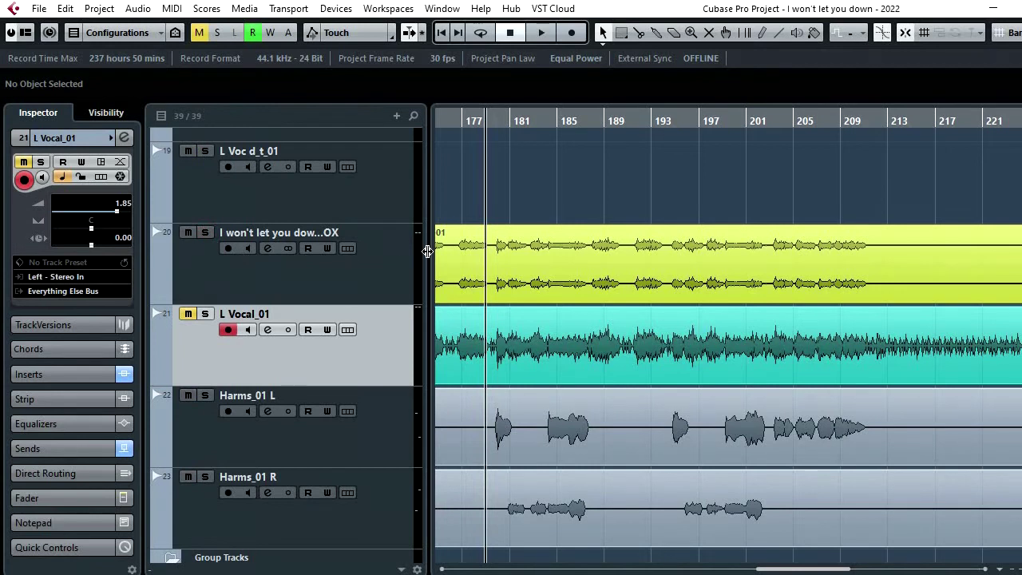
key("space")
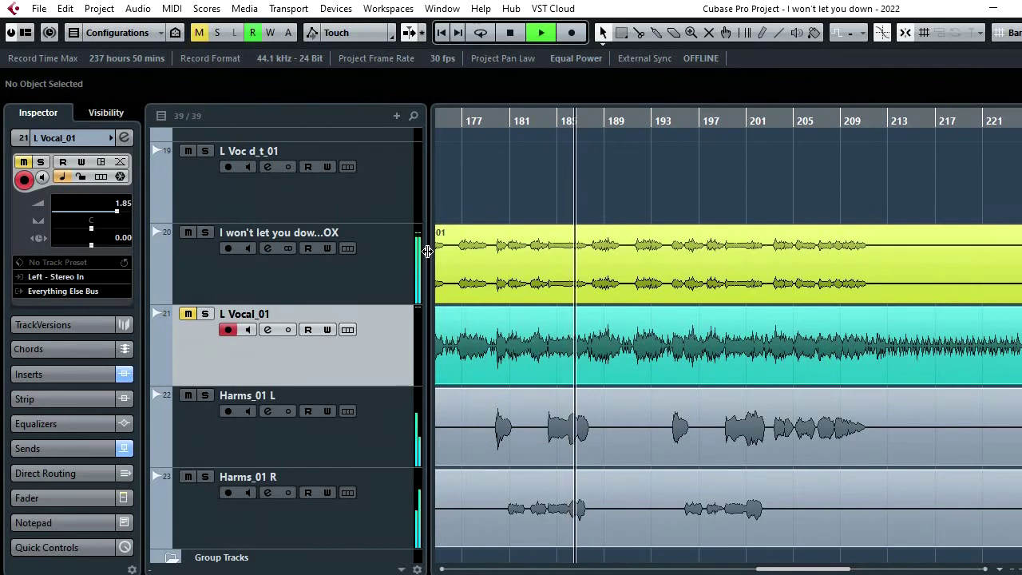
key("space")
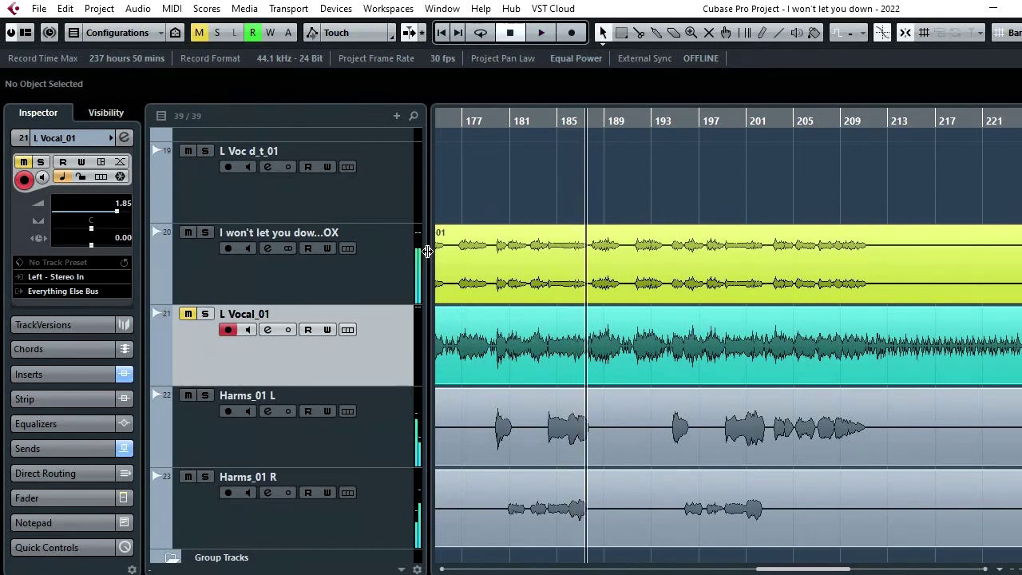